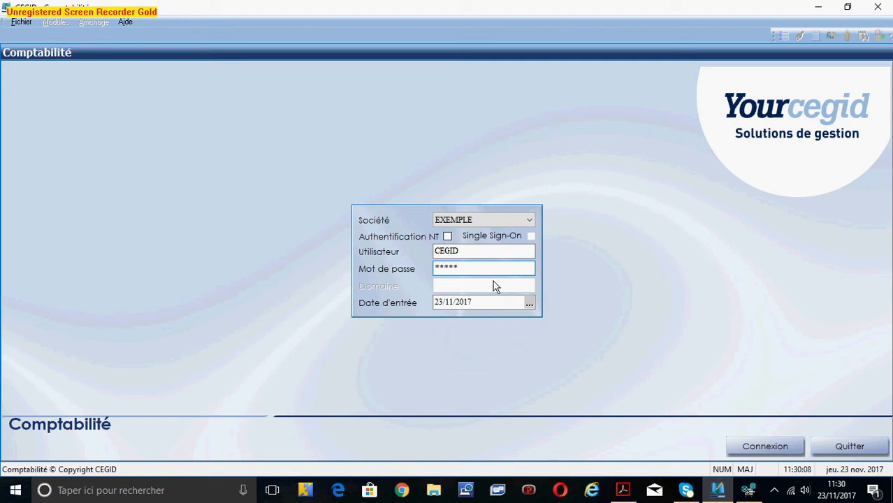
# Set the entry date to 23/11/2016 and log in to the EXEMPLE company.
pyautogui.click(488, 302)
pyautogui.write('6')
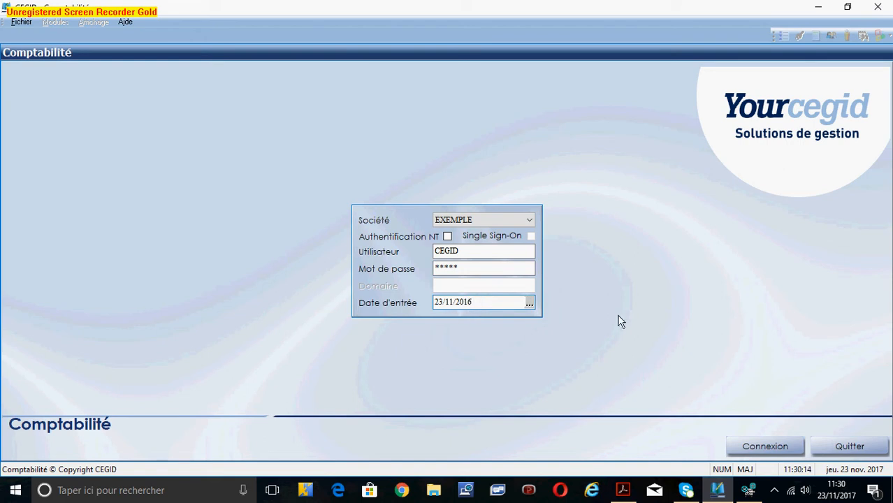
pyautogui.click(794, 457)
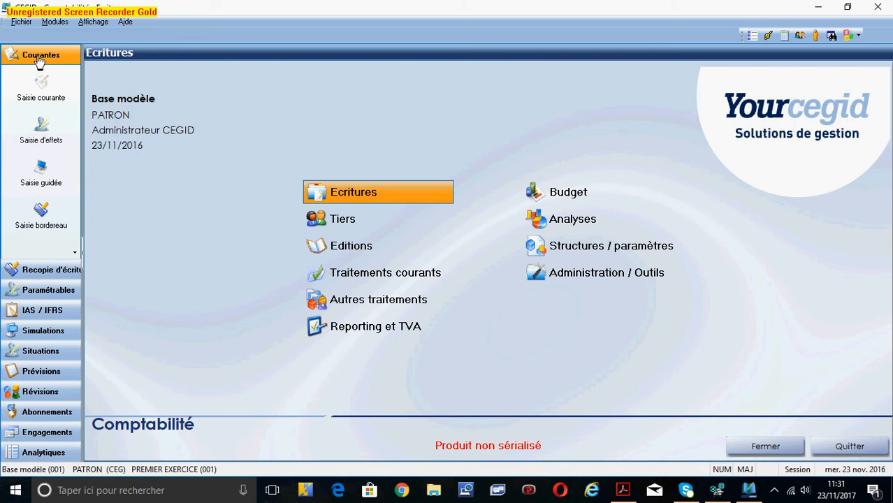
# Start a guided entry from GUIDE EXEMPLE 1 and assign auxiliary account TATTEN to the 401100 line.
pyautogui.click(41, 175)
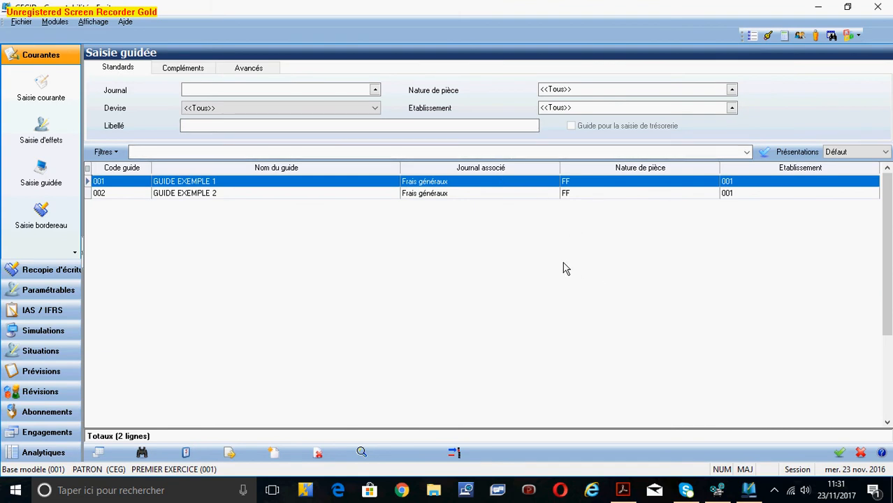
pyautogui.doubleClick(389, 181)
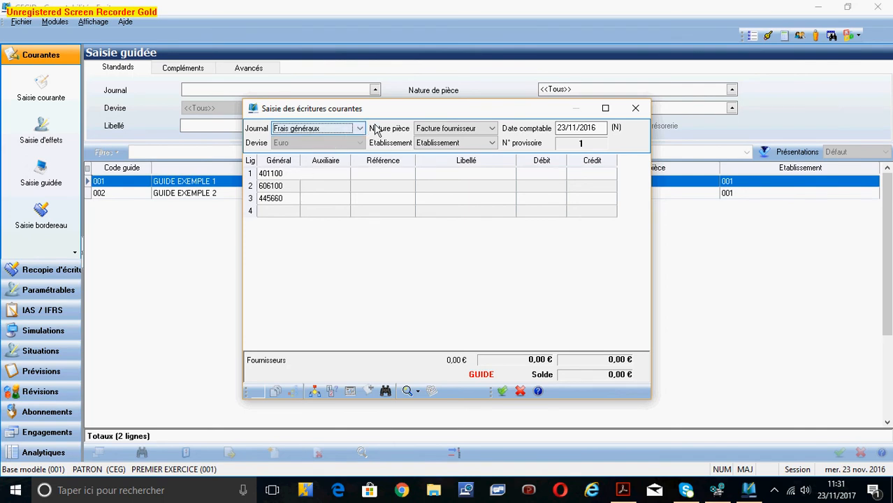
pyautogui.click(340, 174)
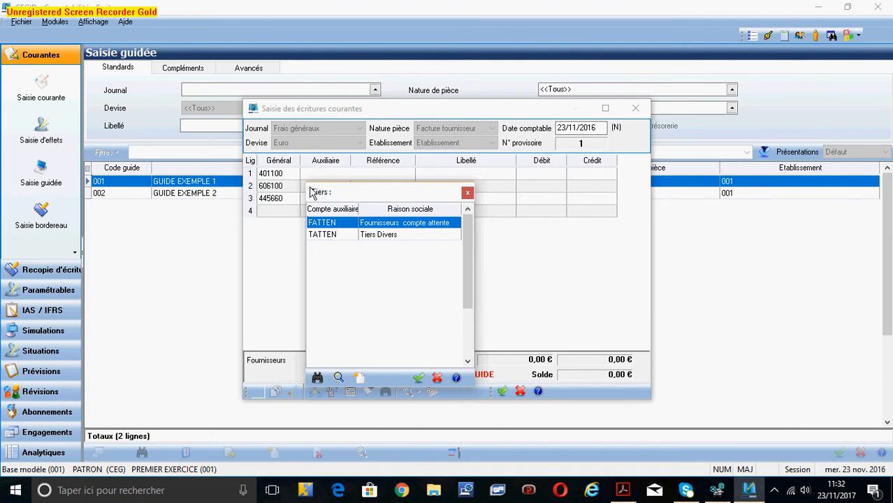
pyautogui.doubleClick(342, 237)
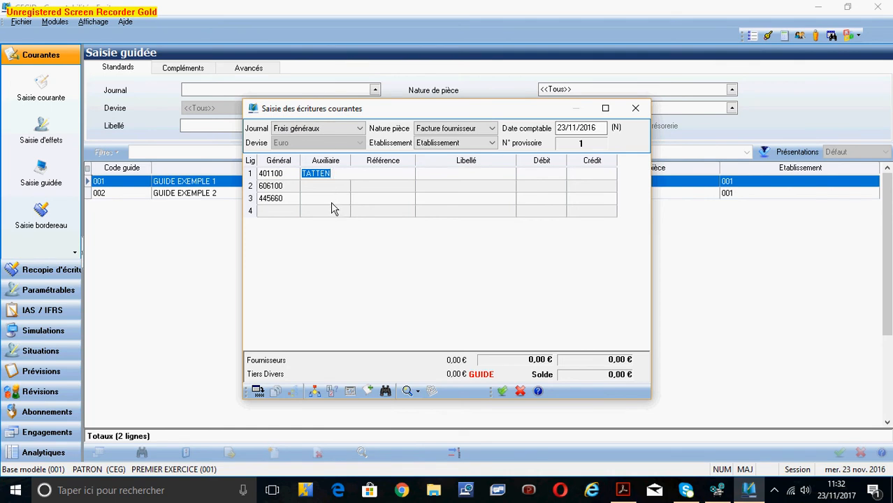
# Clear the auxiliary account of the 401100 line and try to leave it empty.
pyautogui.click(329, 174)
pyautogui.press('BackSpace')
pyautogui.press('BackSpace')
pyautogui.press('BackSpace')
pyautogui.press('BackSpace')
pyautogui.press('BackSpace')
pyautogui.press('BackSpace')
pyautogui.click(336, 187)
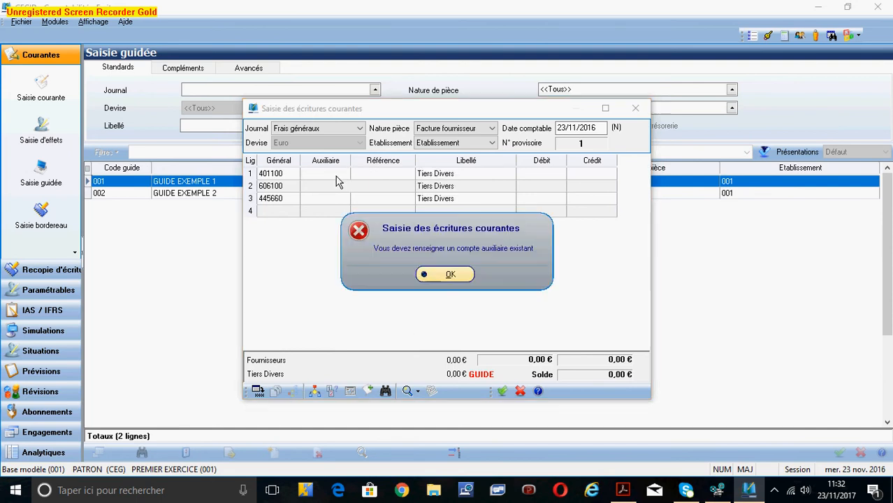
pyautogui.click(445, 275)
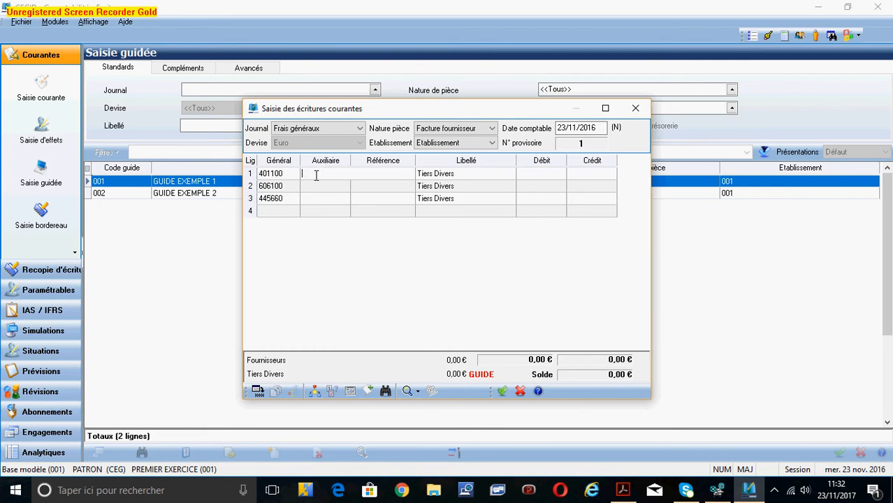
pyautogui.click(335, 187)
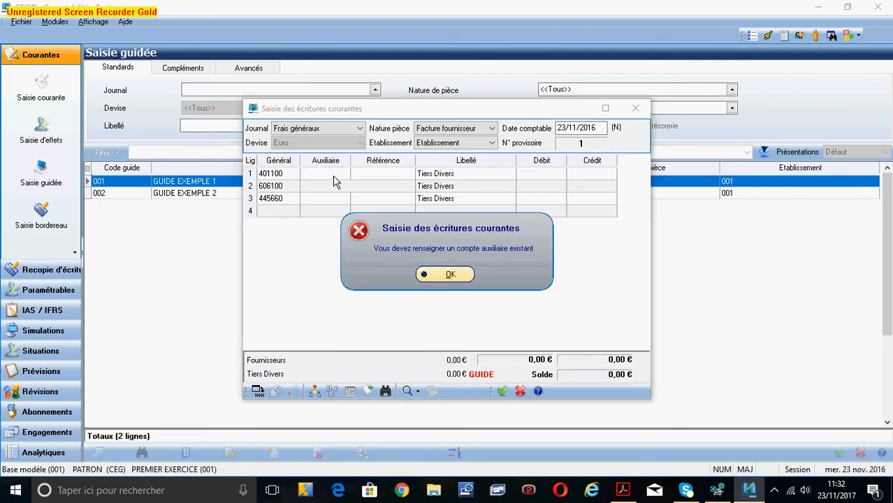
pyautogui.click(429, 274)
# Try 401 as the auxiliary account of the 401100 line, and clear it again.
pyautogui.write('401')
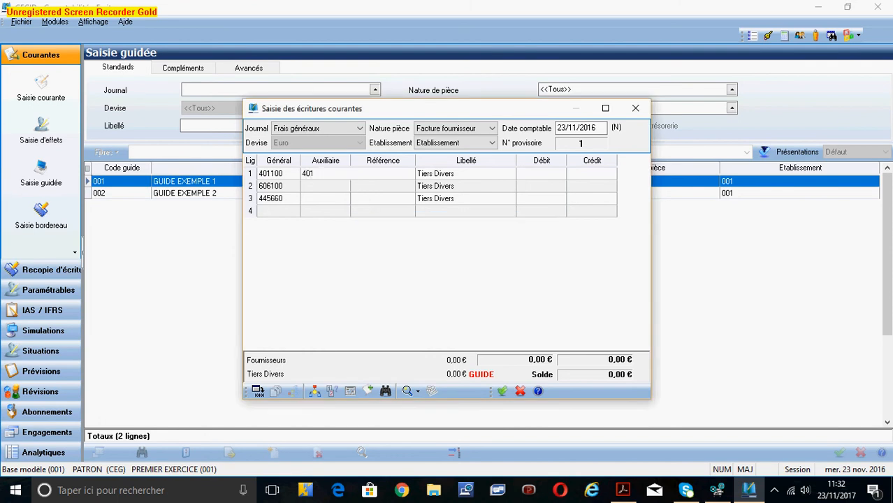
pyautogui.press('Tab')
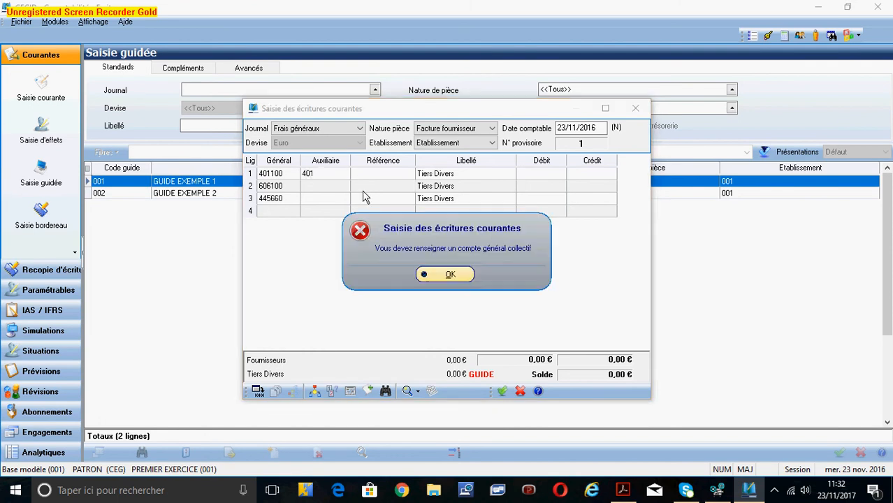
pyautogui.click(424, 274)
pyautogui.press('BackSpace')
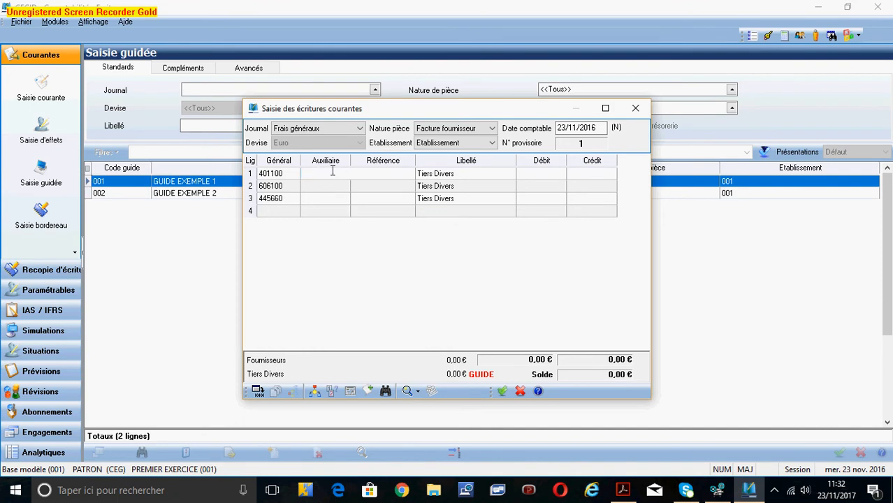
pyautogui.press('Tab')
pyautogui.click(434, 276)
pyautogui.click(342, 185)
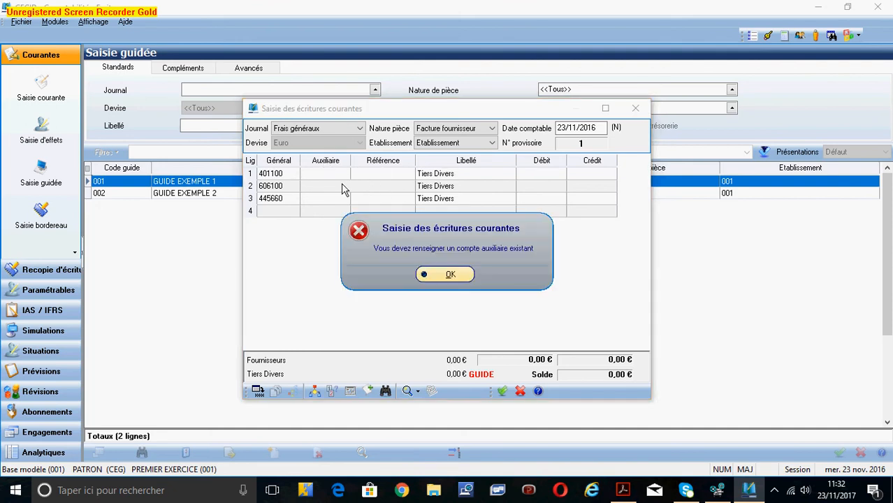
pyautogui.click(434, 274)
# Look up auxiliary accounts for the 401100 line from the code 401 and examine the FATTEN account's contact and accounting details.
pyautogui.write('40')
pyautogui.write('1')
pyautogui.press('BackSpace')
pyautogui.write('01')
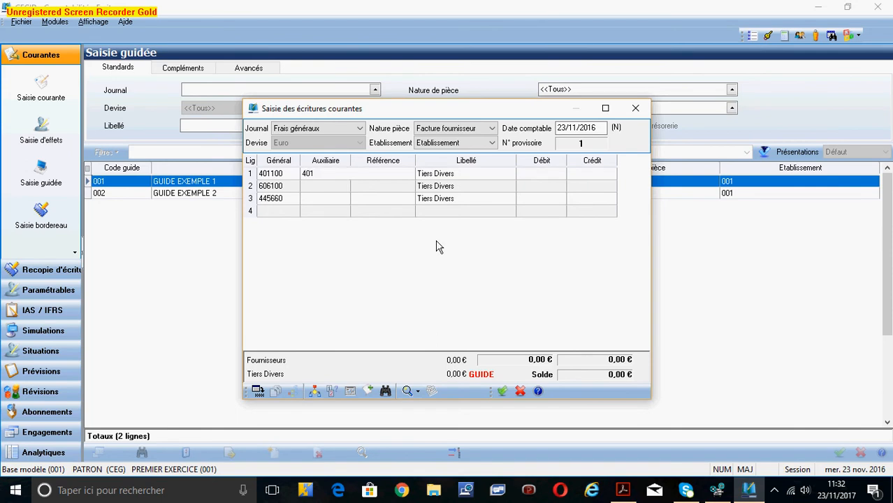
pyautogui.click(366, 177)
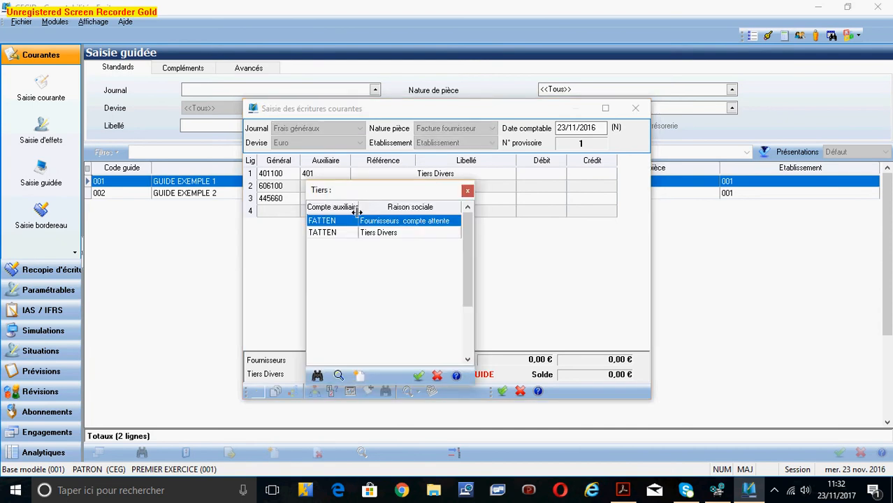
pyautogui.click(338, 375)
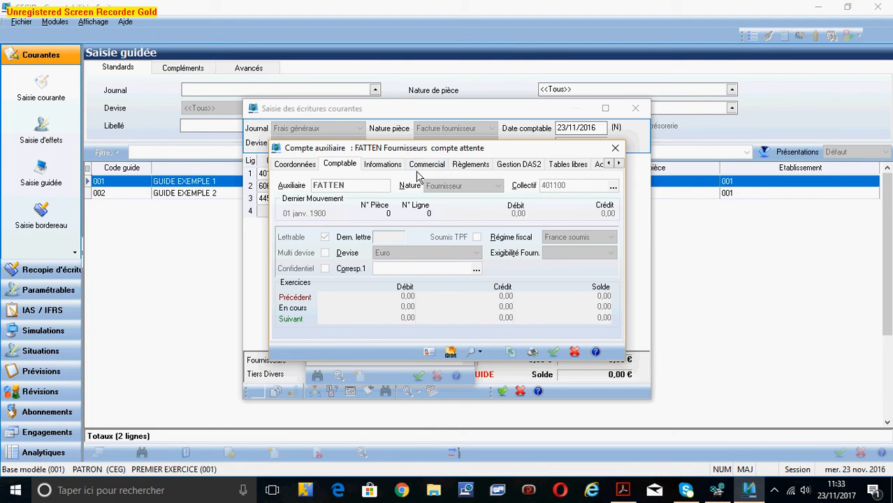
pyautogui.click(303, 167)
pyautogui.click(334, 165)
pyautogui.click(574, 351)
# Assign auxiliary account TATTEN to the 401100 line and credit it with 1 000,00.
pyautogui.doubleClick(345, 231)
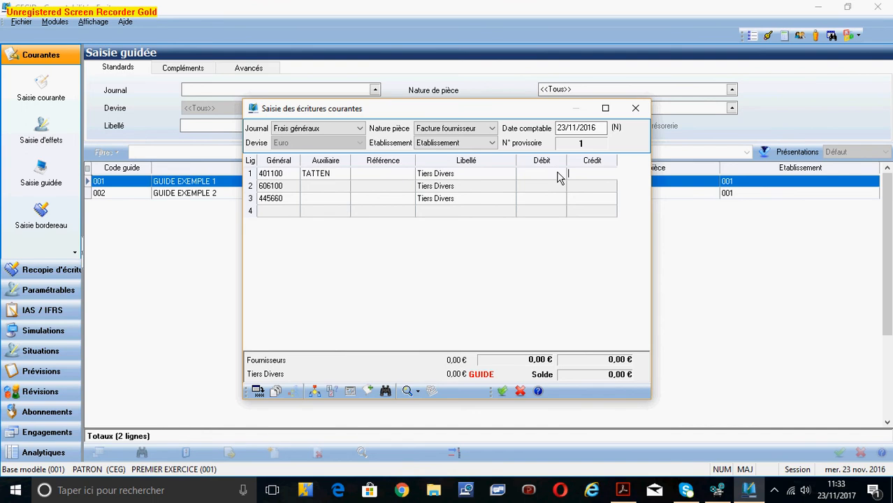
pyautogui.click(558, 173)
pyautogui.write('000')
pyautogui.write('.00')
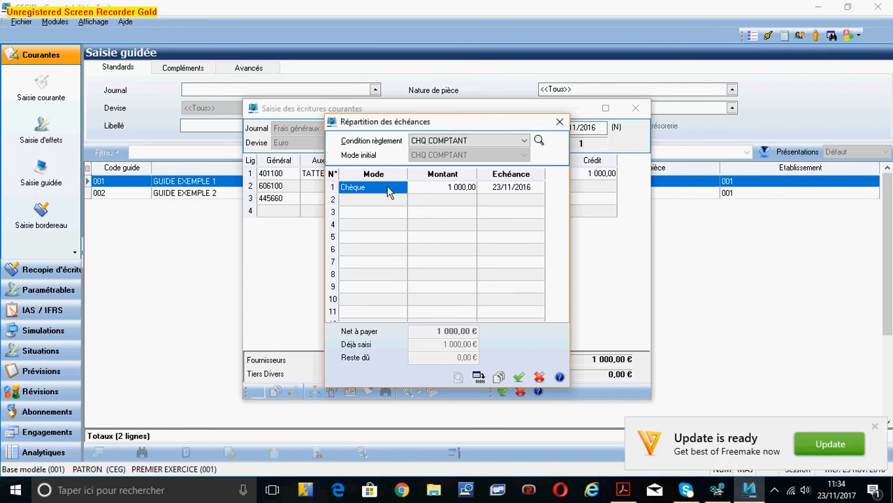
# Set the payment condition to CHQ 30J FDM and validate the due date distribution.
pyautogui.click(485, 141)
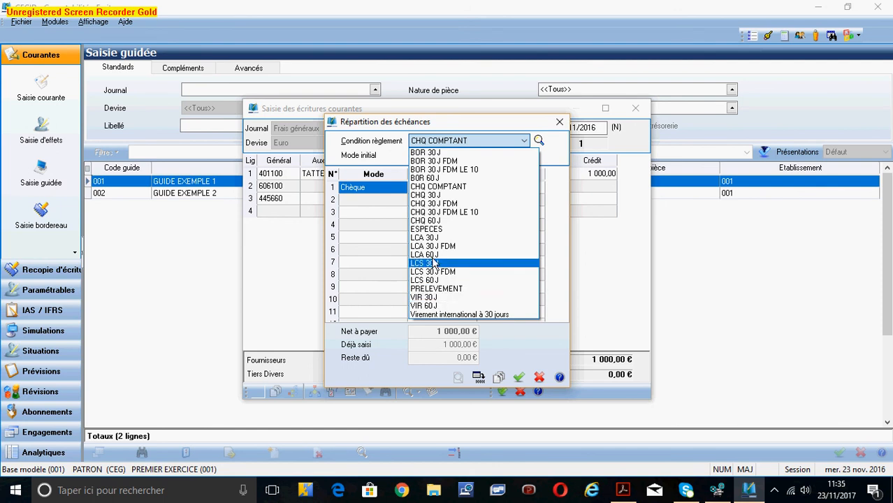
pyautogui.click(435, 204)
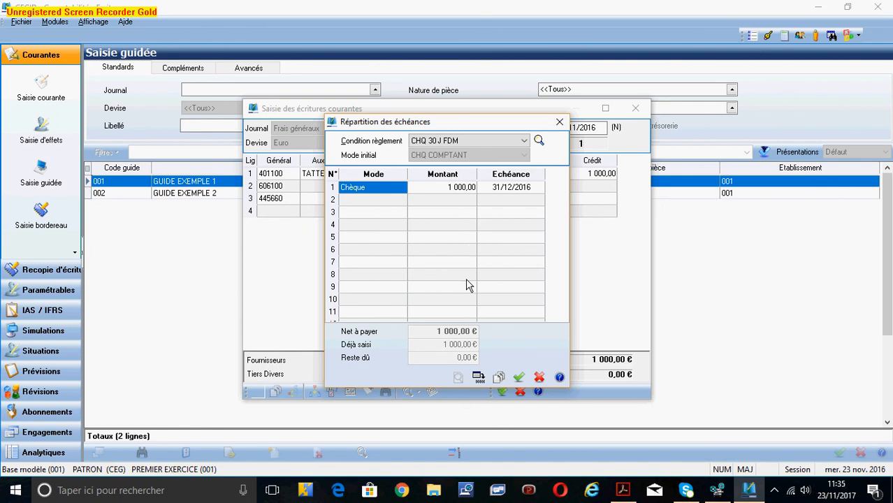
pyautogui.click(518, 377)
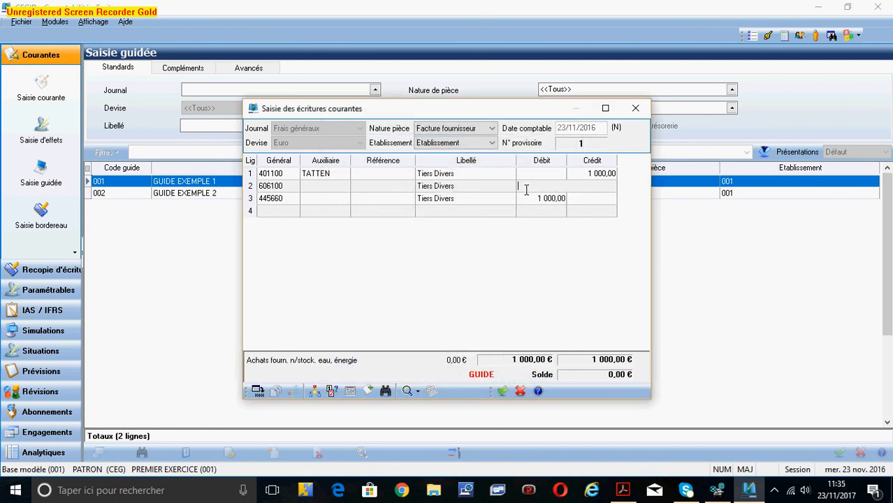
# Enter a debit of 5000.00 on the 606100 line.
pyautogui.click(528, 197)
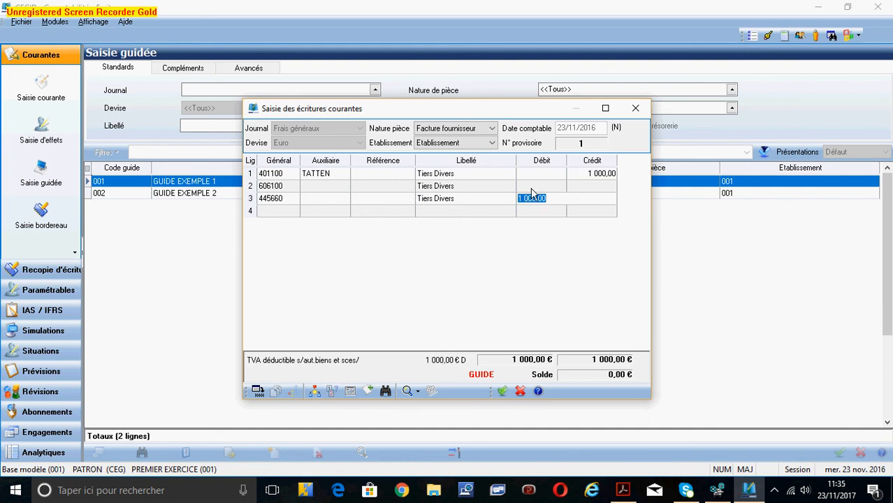
pyautogui.click(535, 185)
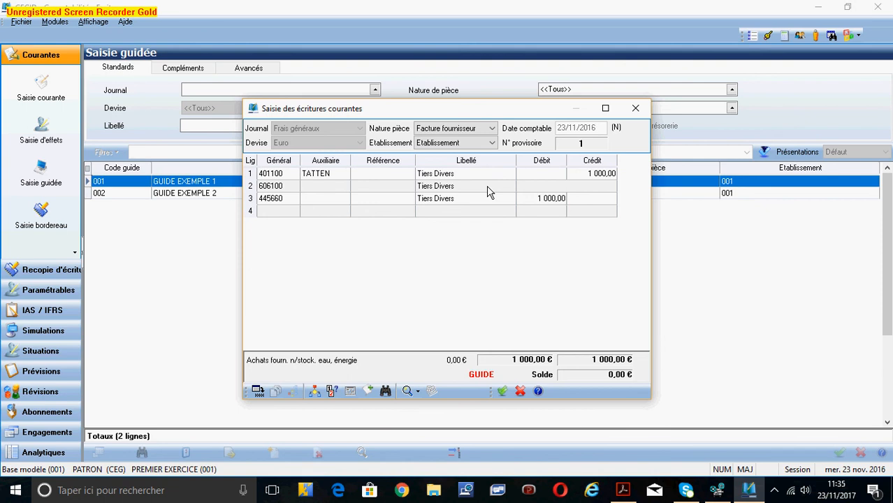
pyautogui.write('5000.00')
pyautogui.press('Return')
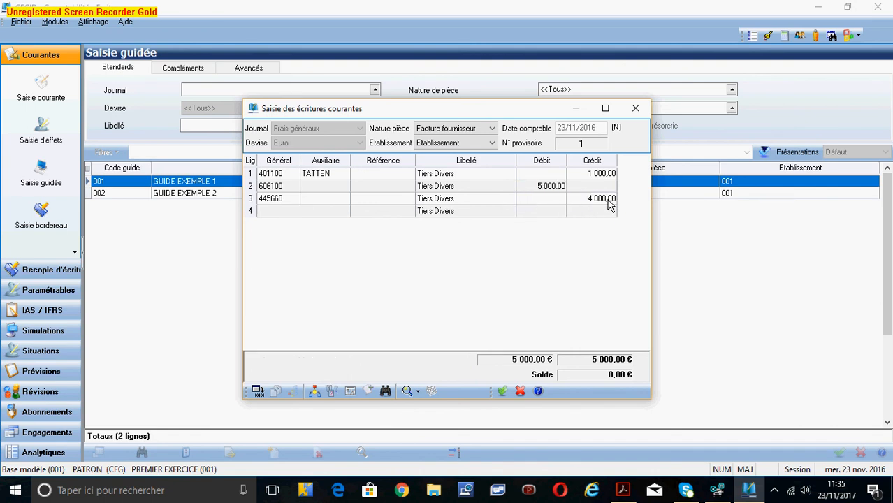
# Set the debit of the 606100 line to 500.00 and clear the credit of the 445660 line.
pyautogui.click(609, 200)
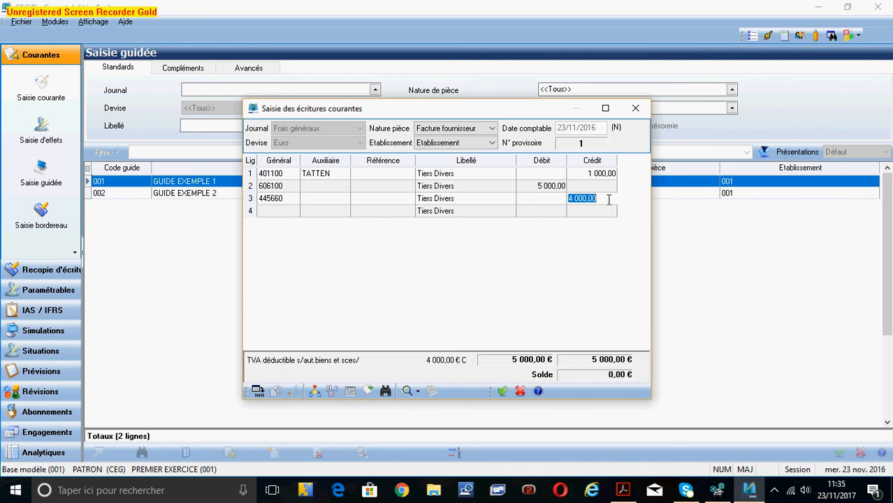
pyautogui.click(557, 185)
pyautogui.press('Delete')
pyautogui.write('500')
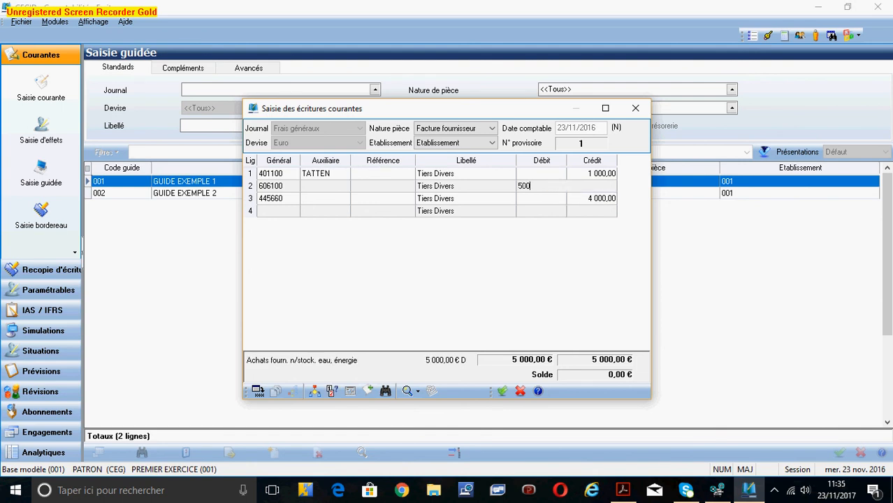
pyautogui.write('.00')
pyautogui.click(607, 198)
pyautogui.press('Delete')
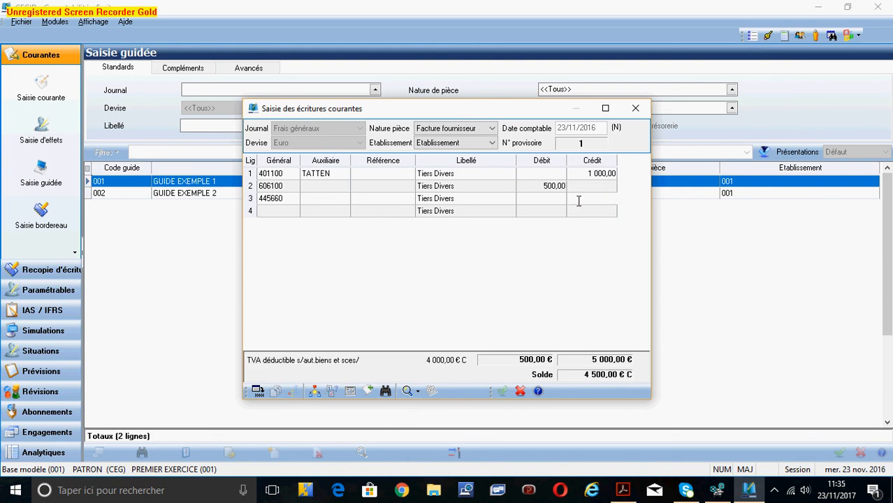
# Enter a debit of 500.00 on the 445660 line and validate the accounting entry.
pyautogui.click(553, 197)
pyautogui.write('500.00')
pyautogui.press('Return')
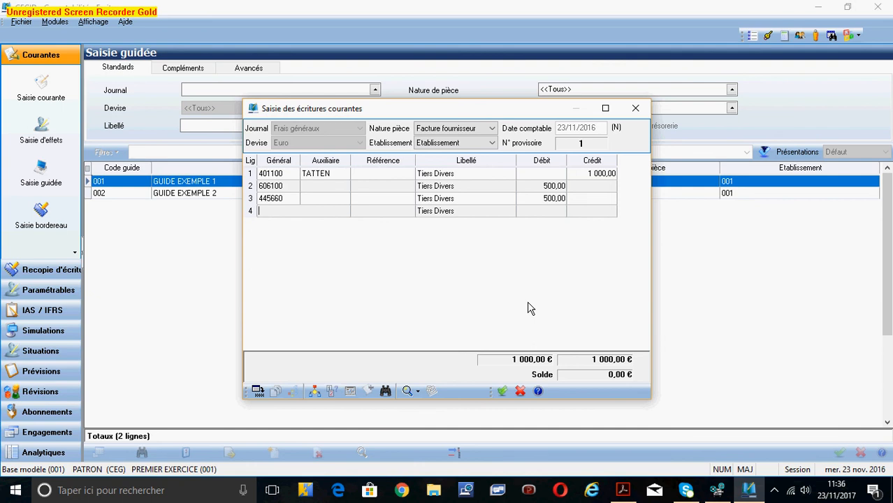
pyautogui.click(503, 390)
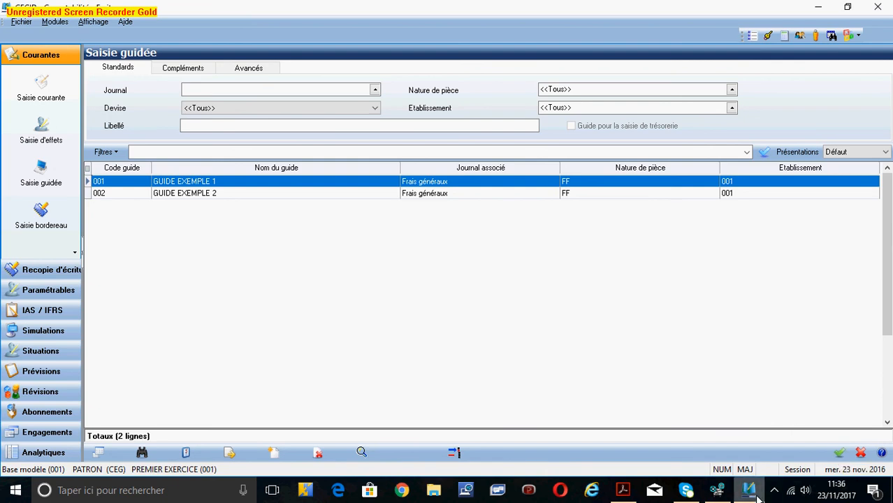
pyautogui.moveTo(749, 490)
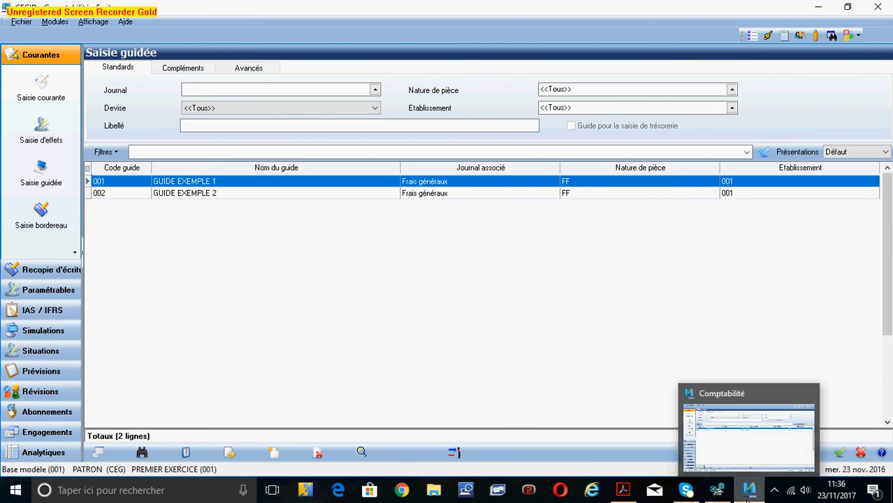
pyautogui.click(717, 490)
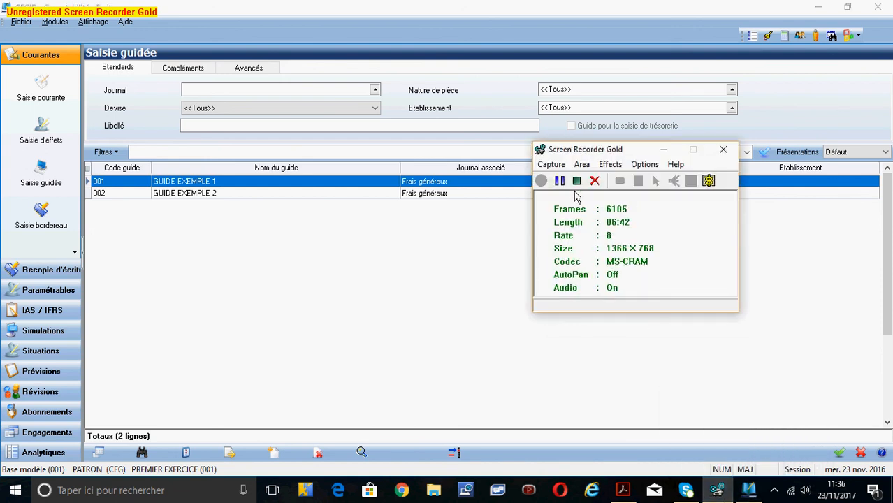